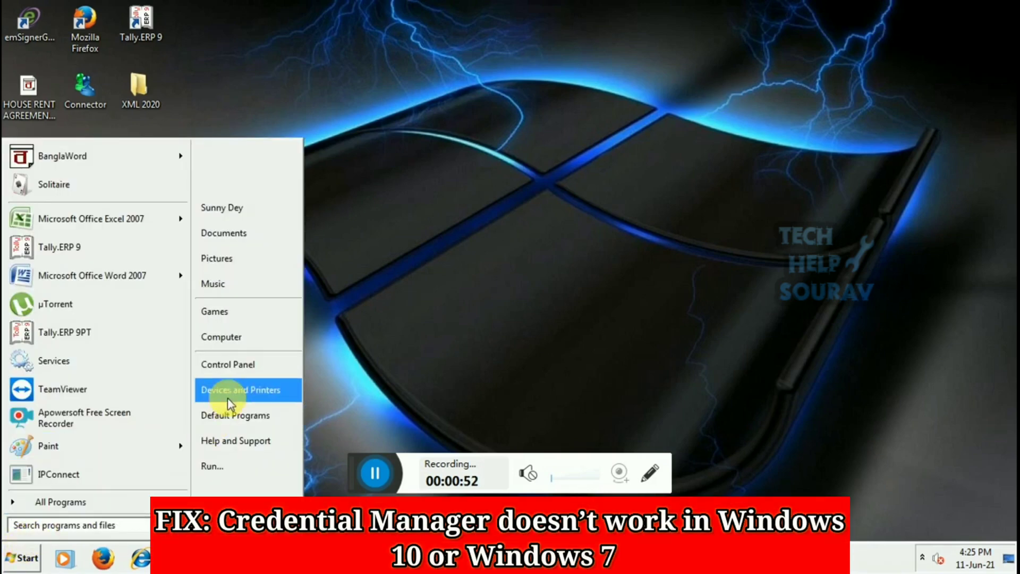
# - Open Control Panel from Start and switch View by to Large icons
pyautogui.click(238, 363)
pyautogui.click(911, 74)
pyautogui.click(905, 87)
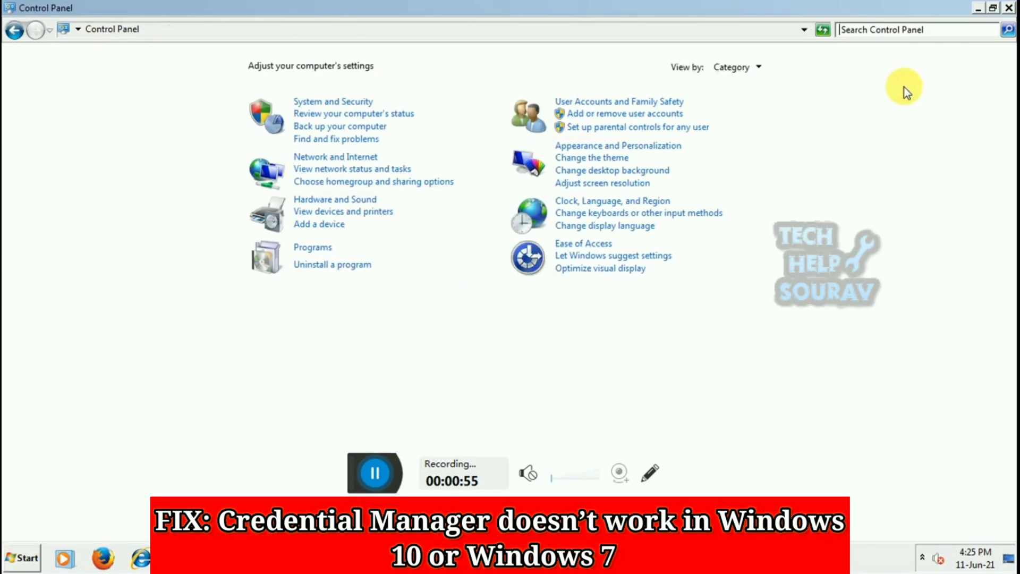
pyautogui.click(734, 65)
pyautogui.click(740, 105)
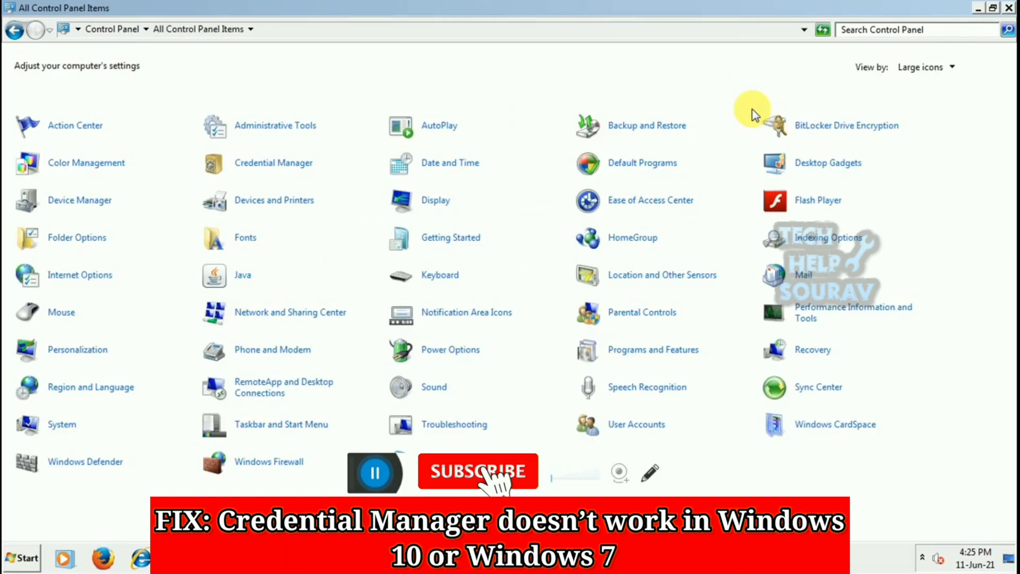
# - Open Credential Manager from User Accounts, view error 0x80070425's details, and dismiss it
pyautogui.click(640, 433)
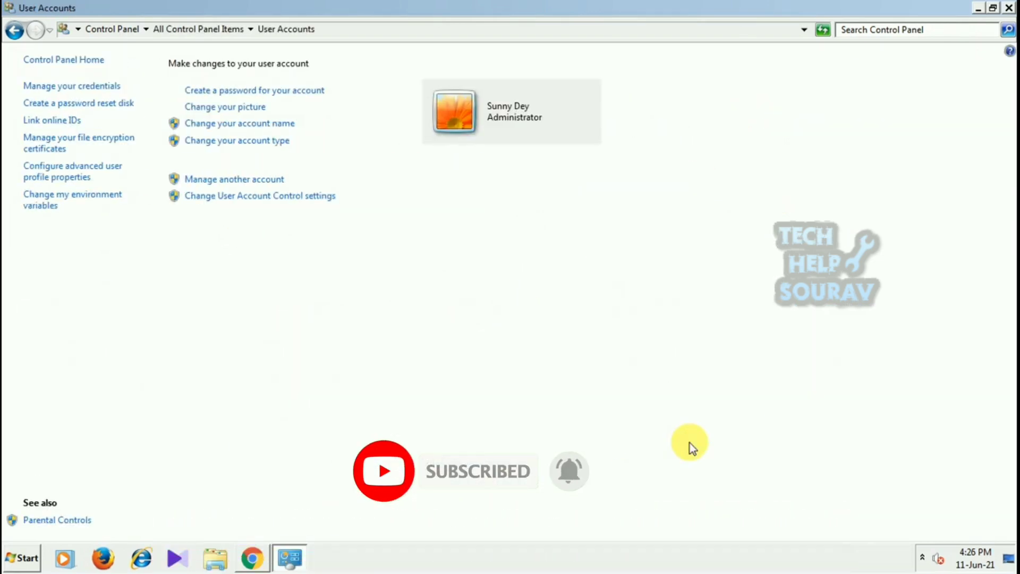
pyautogui.click(107, 86)
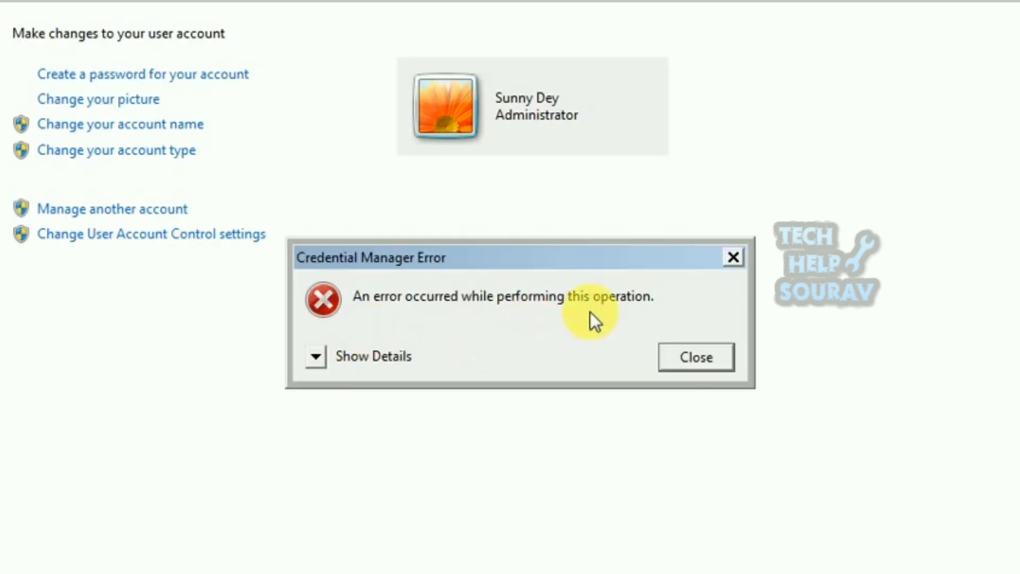
pyautogui.click(316, 359)
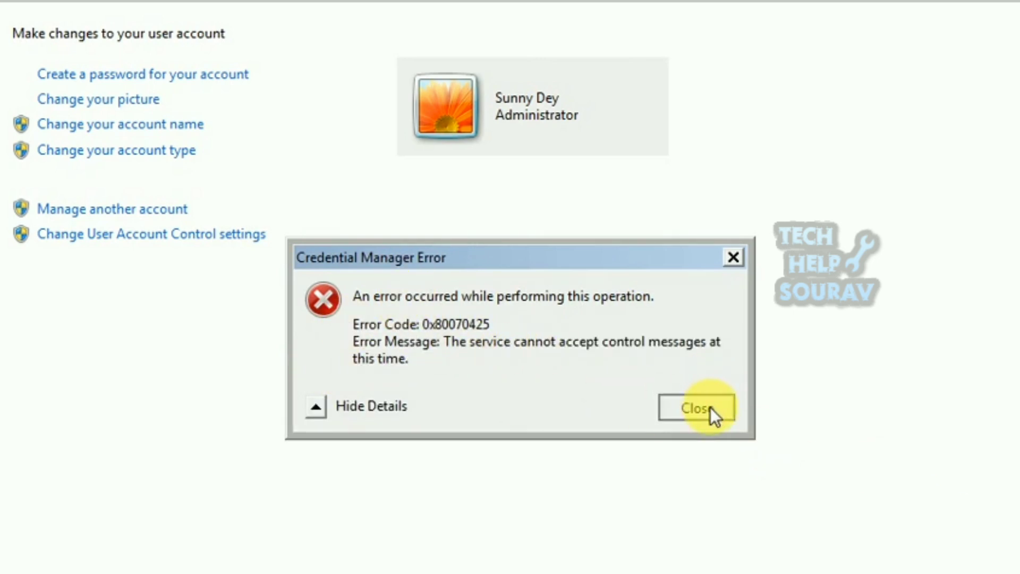
pyautogui.click(700, 372)
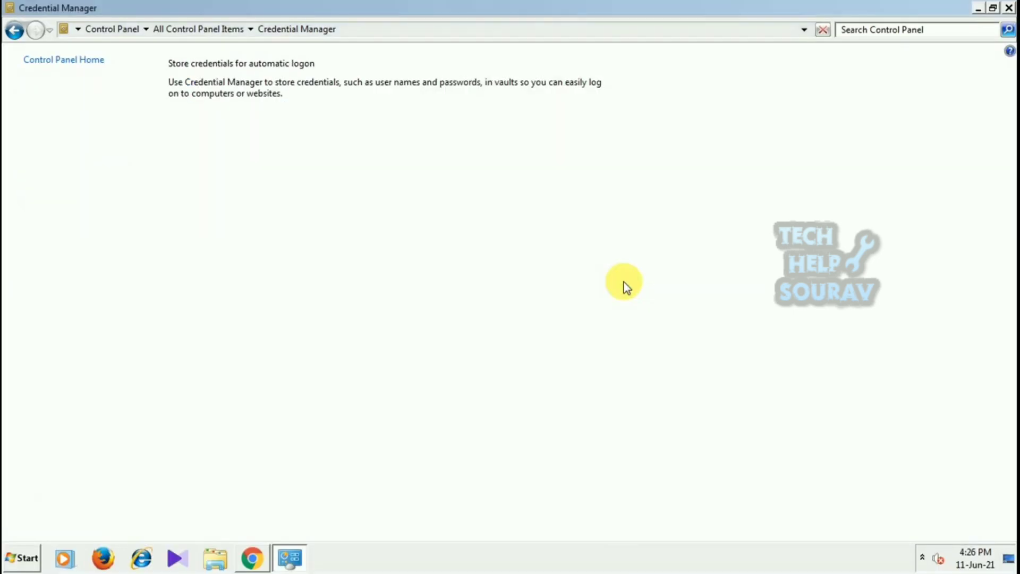
# - Leave Credential Manager, close Control Panel, and reopen it showing Large icons
pyautogui.click(14, 30)
pyautogui.click(1009, 8)
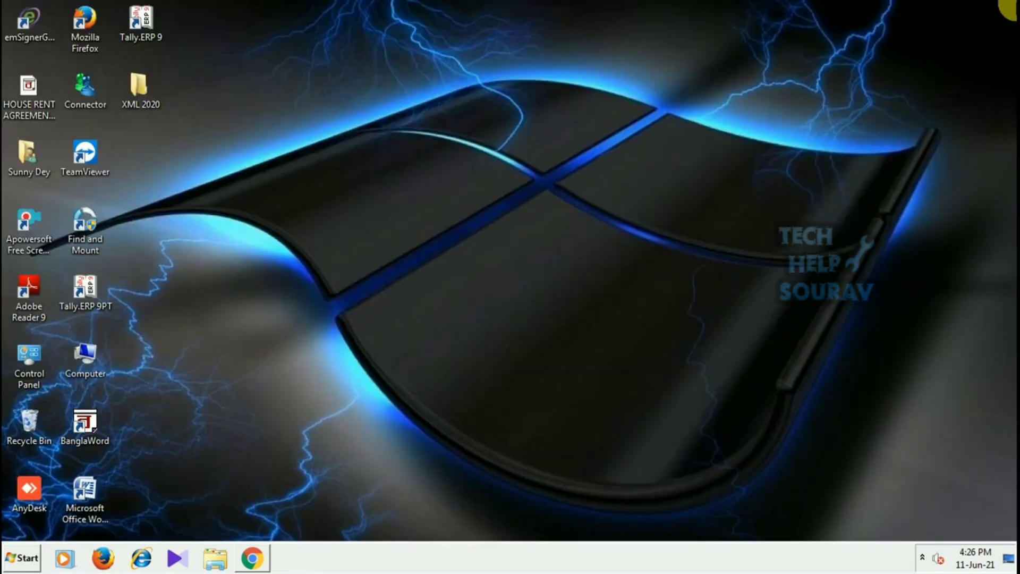
pyautogui.click(25, 560)
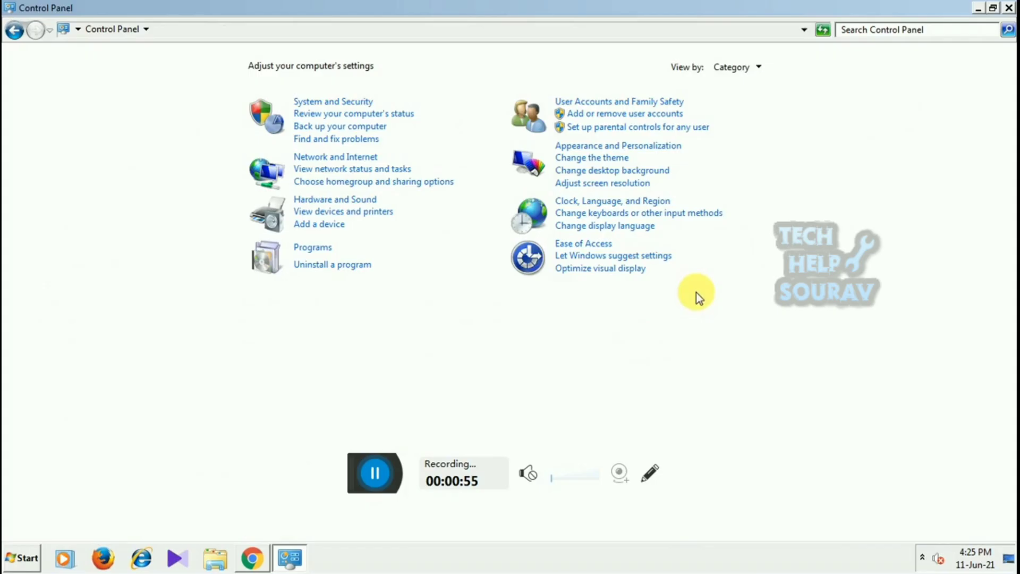
pyautogui.click(735, 67)
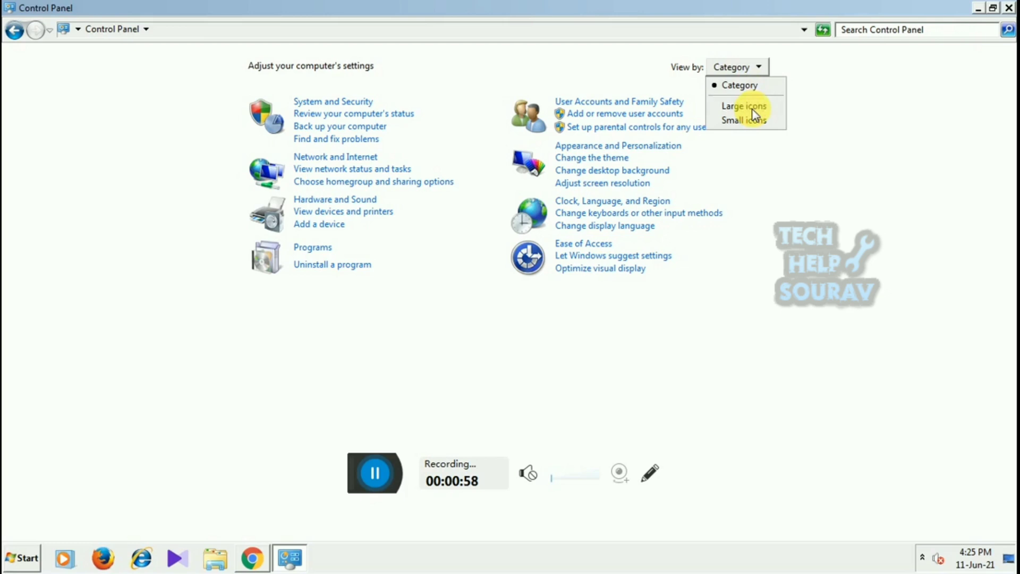
pyautogui.click(749, 107)
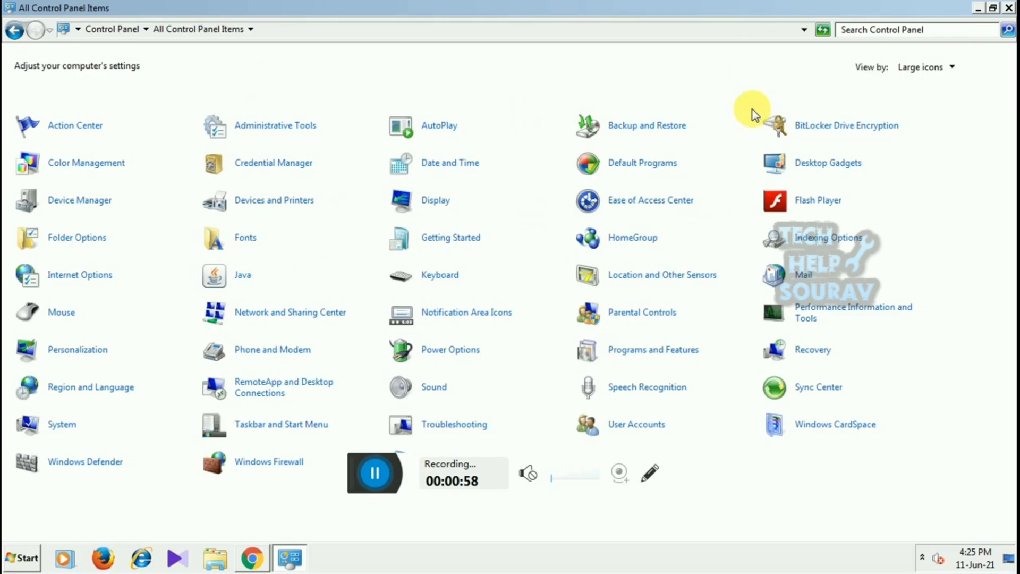
# - Launch Services from Administrative Tools maximized, widen the Name column, and select the disabled Credential Manager service
pyautogui.click(291, 127)
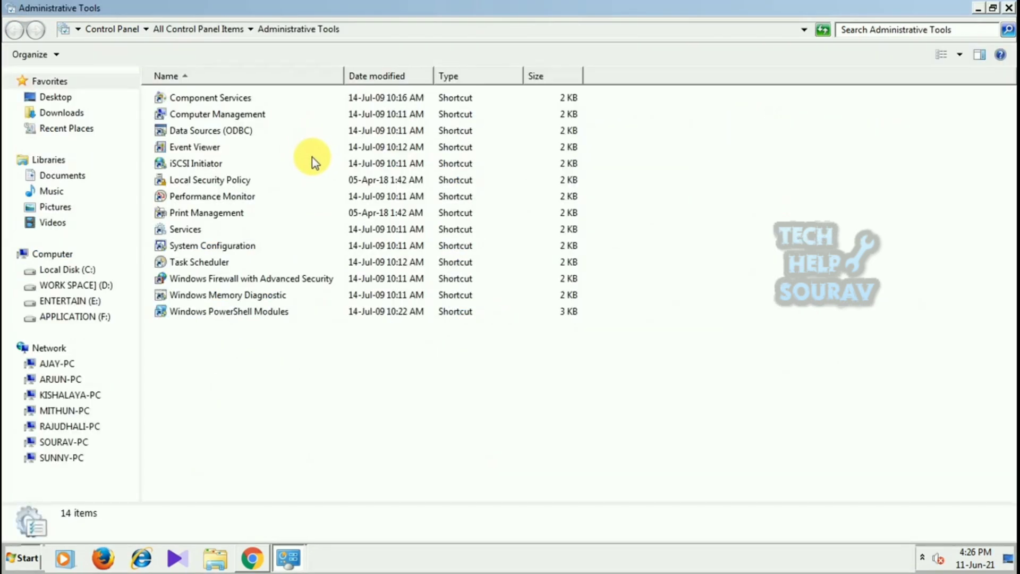
pyautogui.click(184, 232)
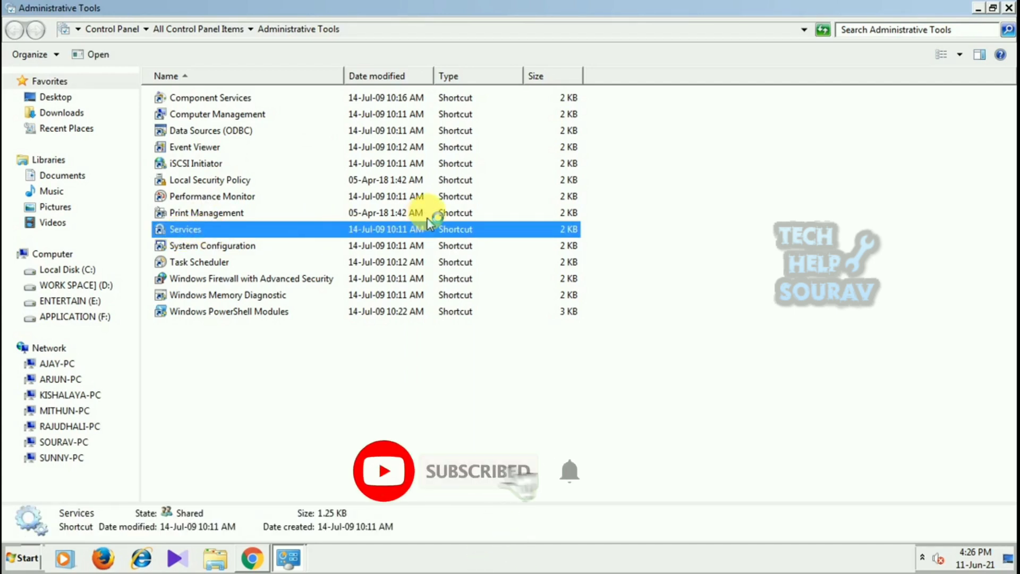
pyautogui.press('Return')
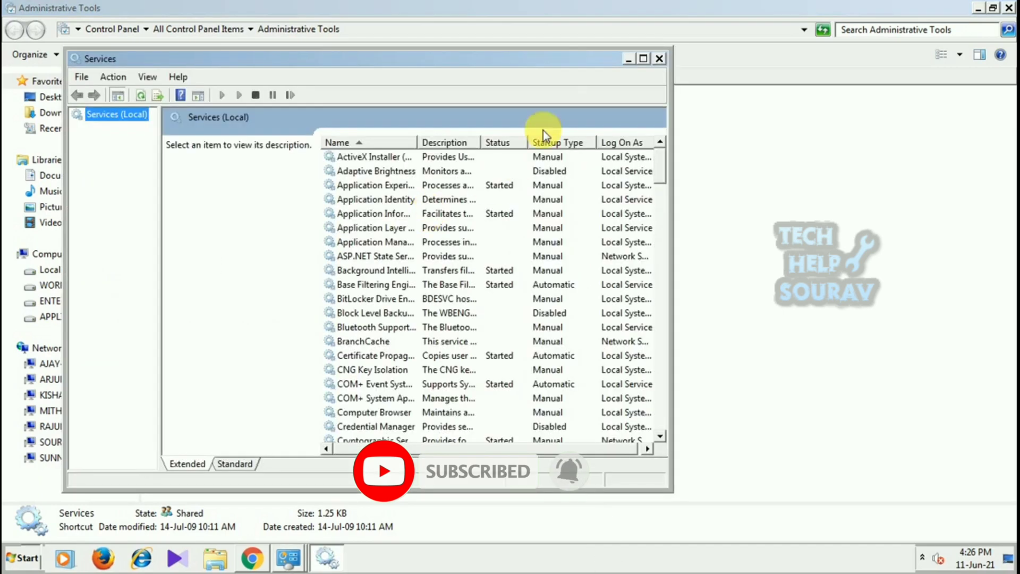
pyautogui.click(644, 60)
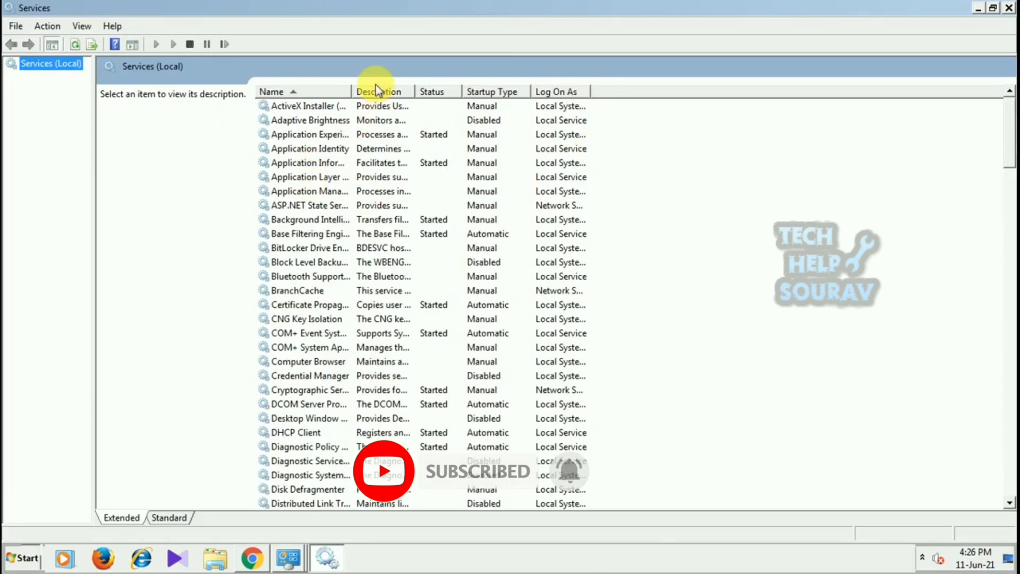
pyautogui.moveTo(351, 91)
pyautogui.mouseDown()
pyautogui.moveTo(417, 118)
pyautogui.moveTo(440, 111)
pyautogui.mouseUp()
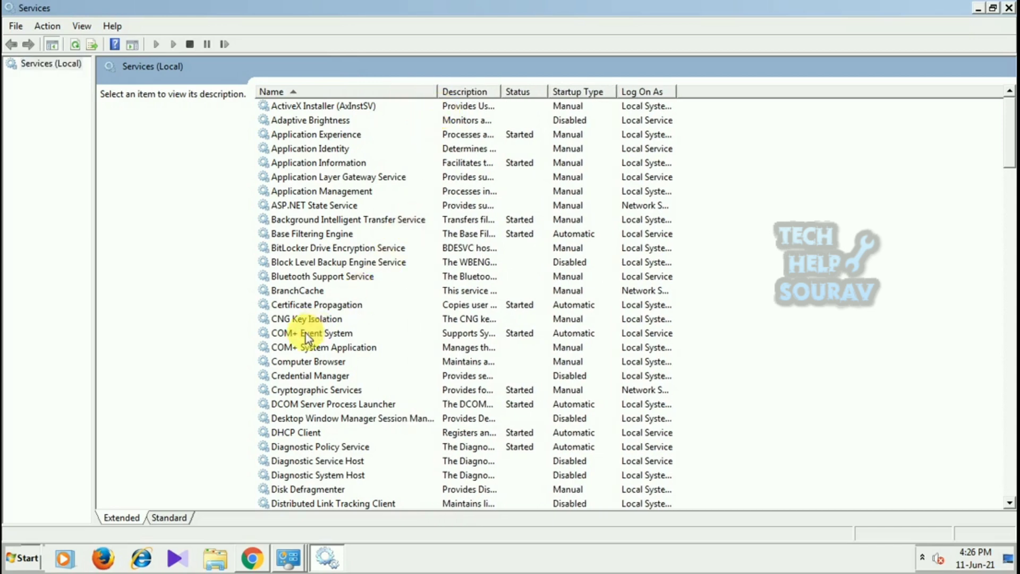
pyautogui.click(311, 377)
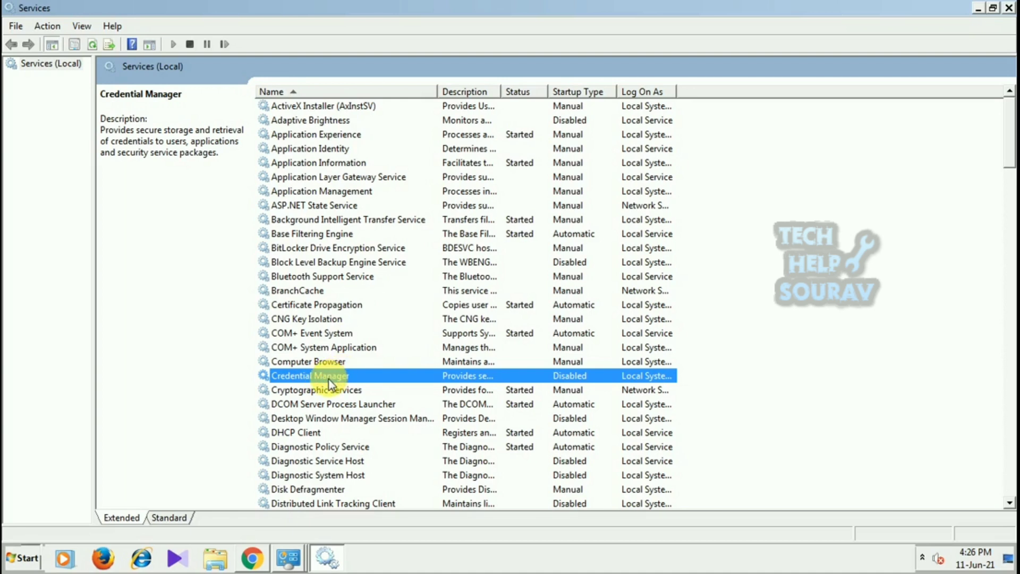
# - Set the Credential Manager service's startup type to Manual and apply it
pyautogui.doubleClick(345, 379)
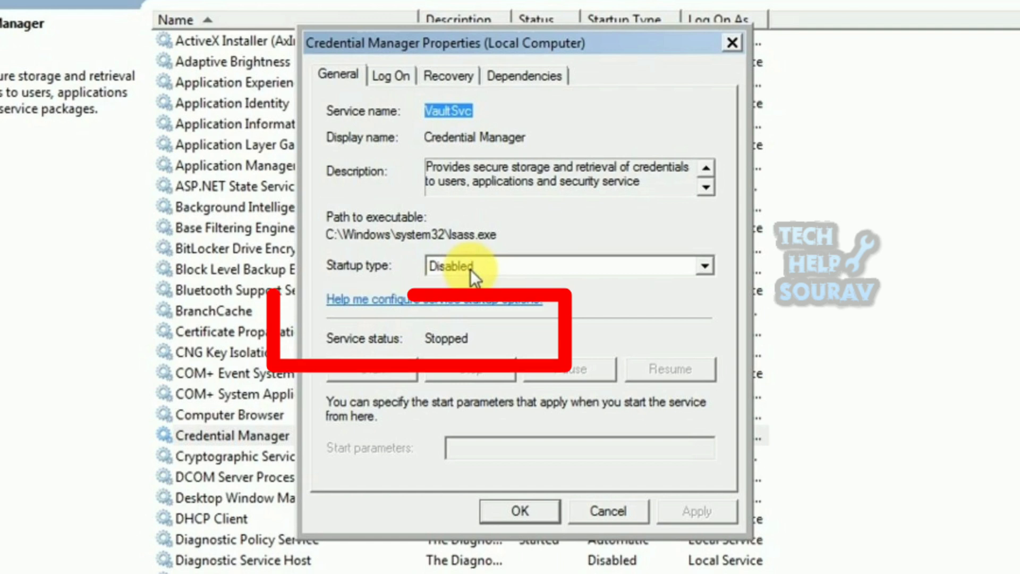
pyautogui.click(473, 262)
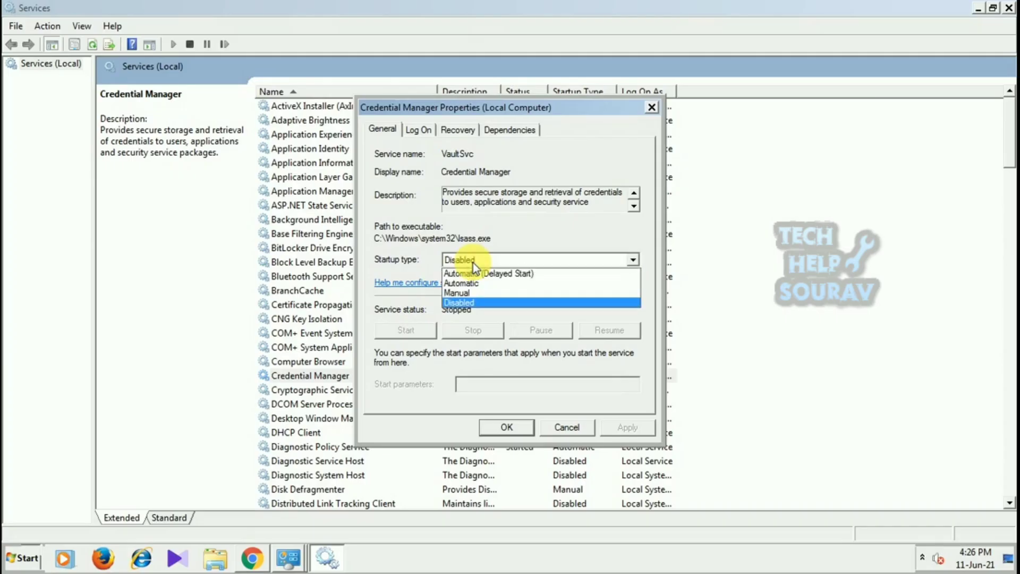
pyautogui.click(473, 292)
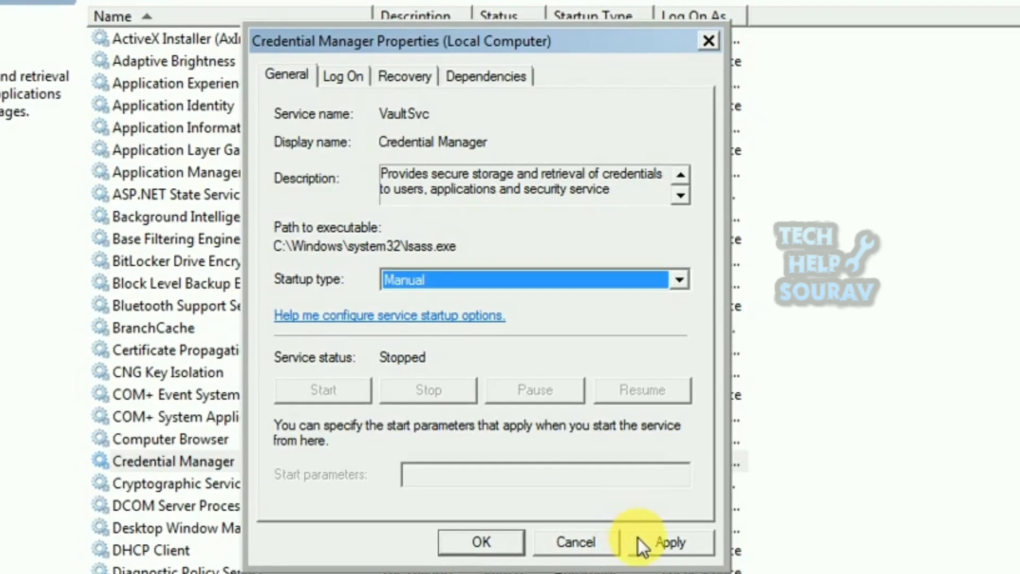
pyautogui.click(640, 541)
# - Start the Credential Manager service, confirm the properties, and close the Services console
pyautogui.click(335, 390)
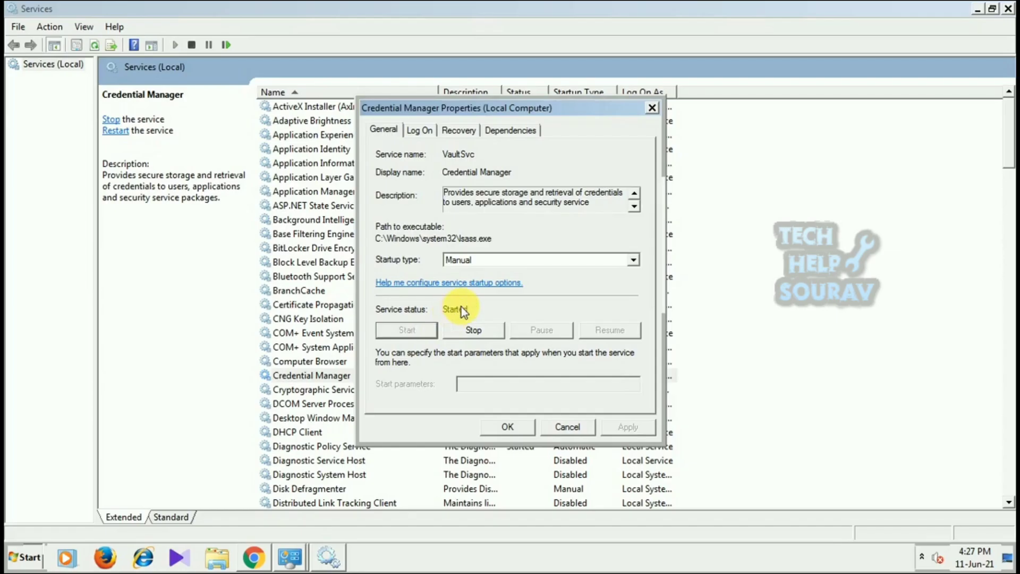
pyautogui.click(510, 428)
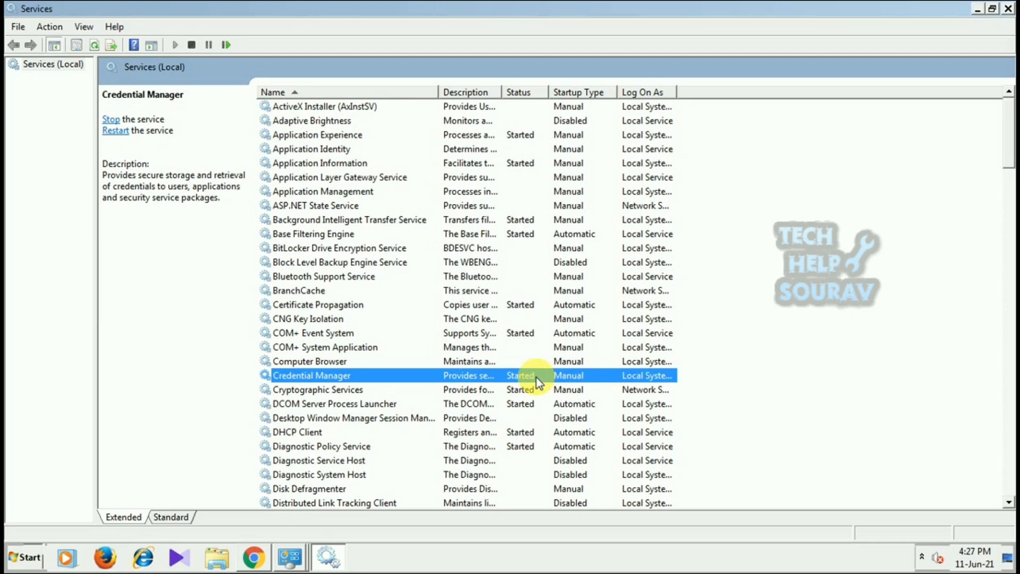
pyautogui.click(1008, 9)
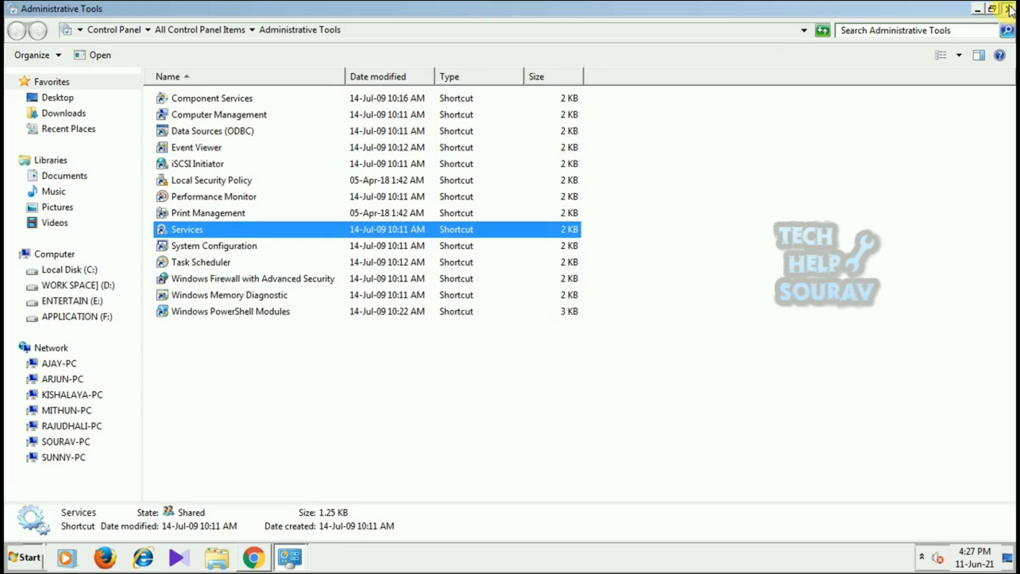
# - Close Administrative Tools and reopen Credential Manager, which now shows Windows Vault without error
pyautogui.click(1010, 9)
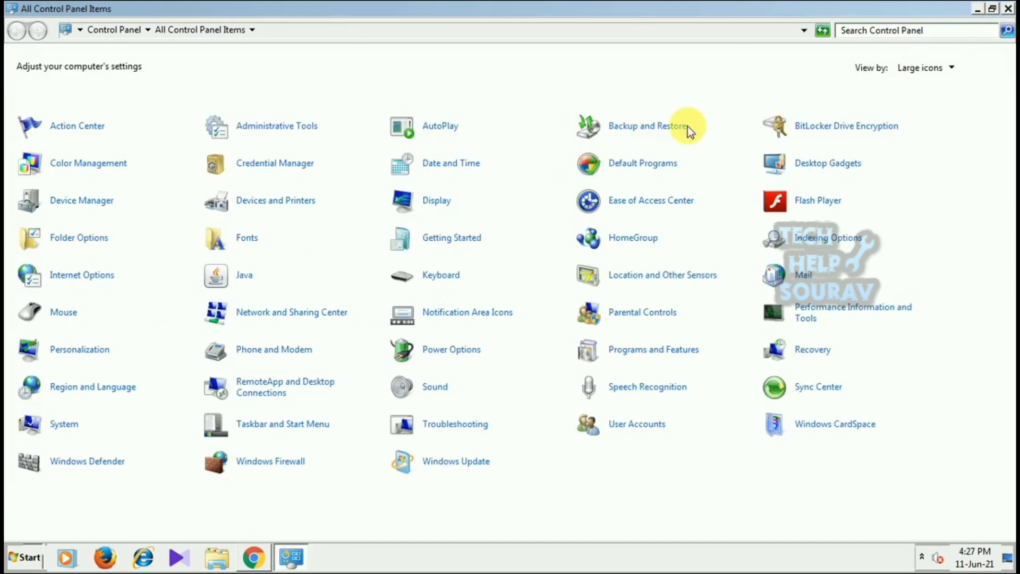
pyautogui.click(622, 426)
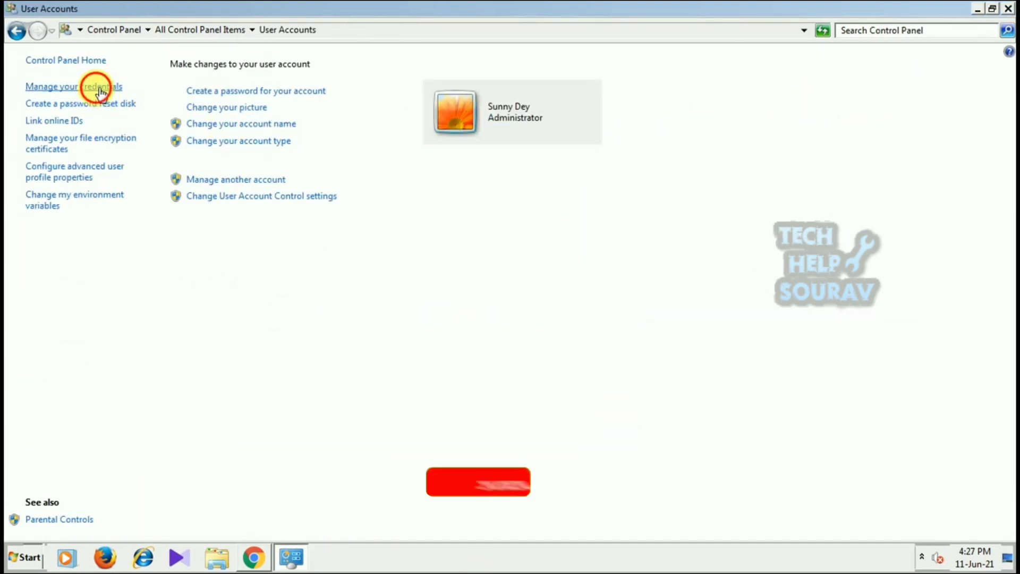
pyautogui.click(100, 92)
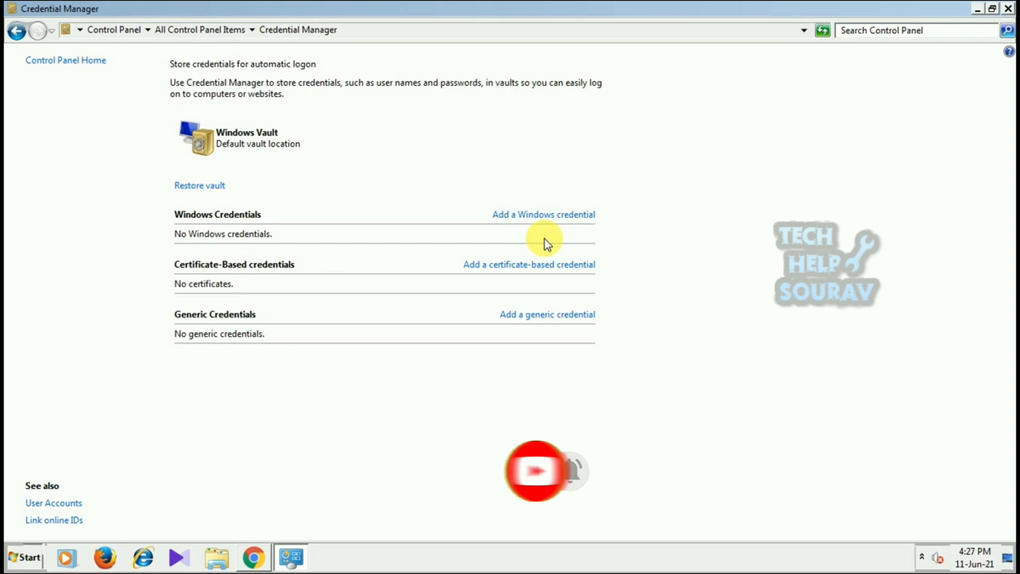
# - Open and cancel the Add a Windows credential form, then return to User Accounts
pyautogui.click(558, 216)
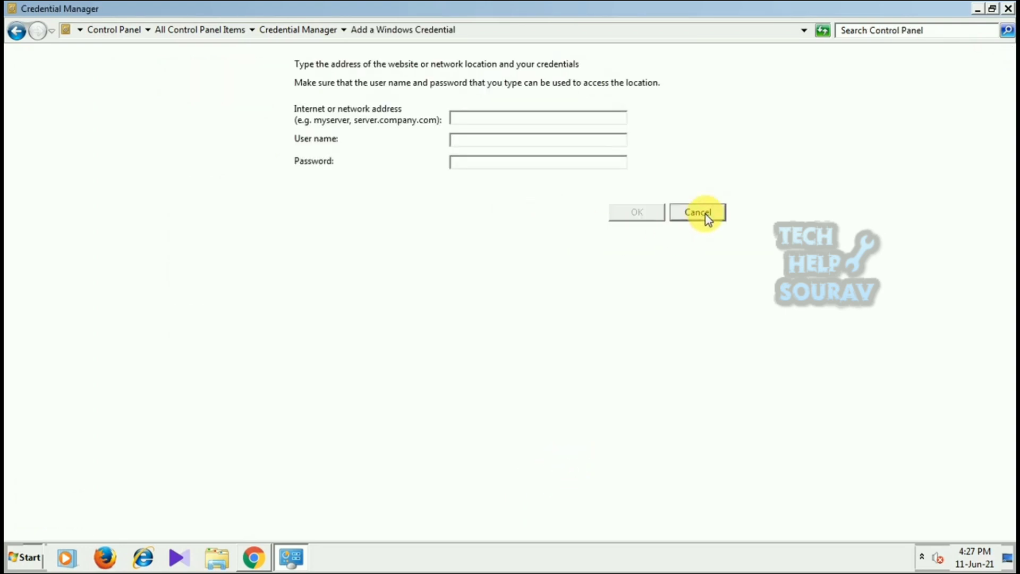
pyautogui.click(704, 214)
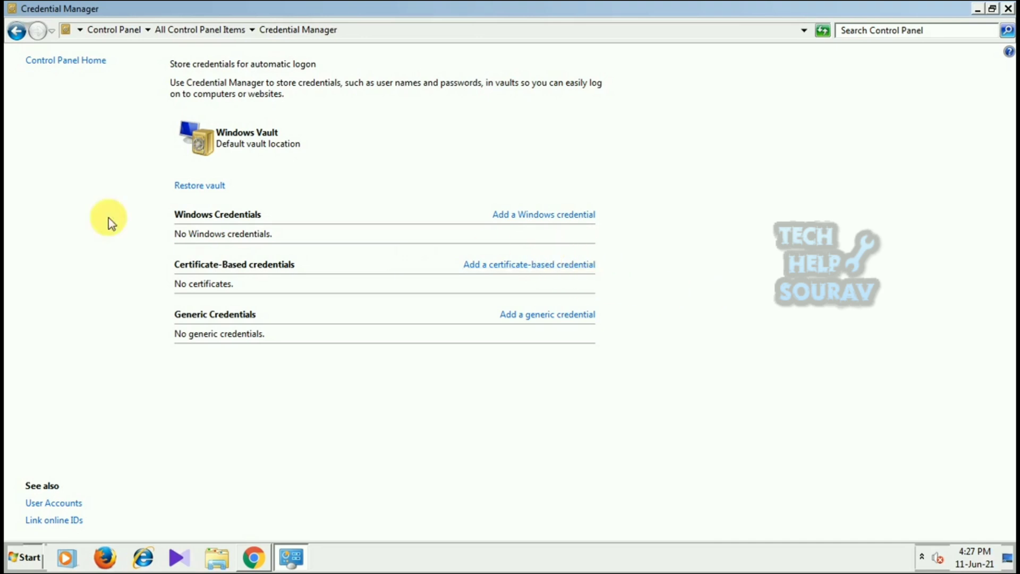
pyautogui.click(16, 32)
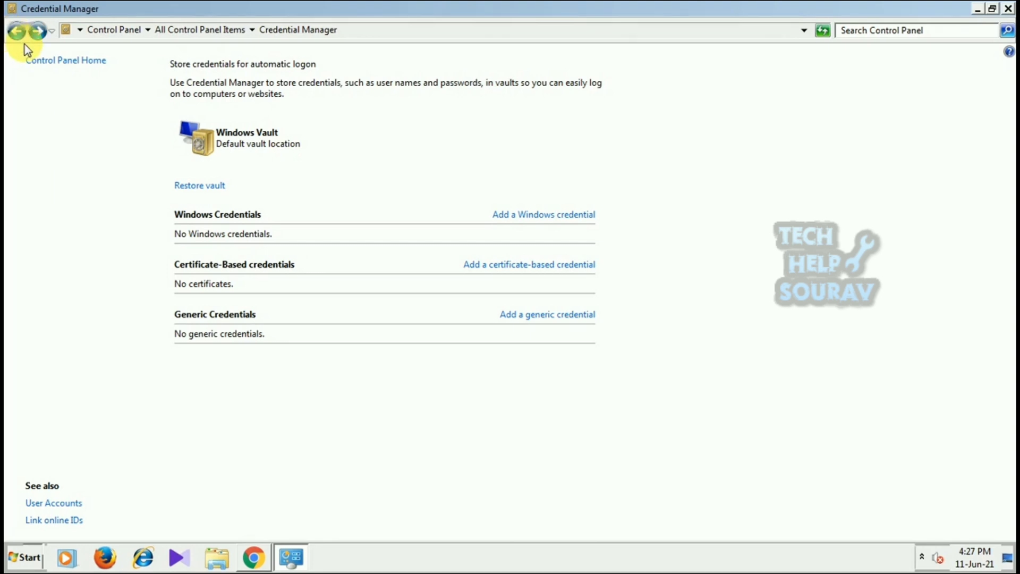